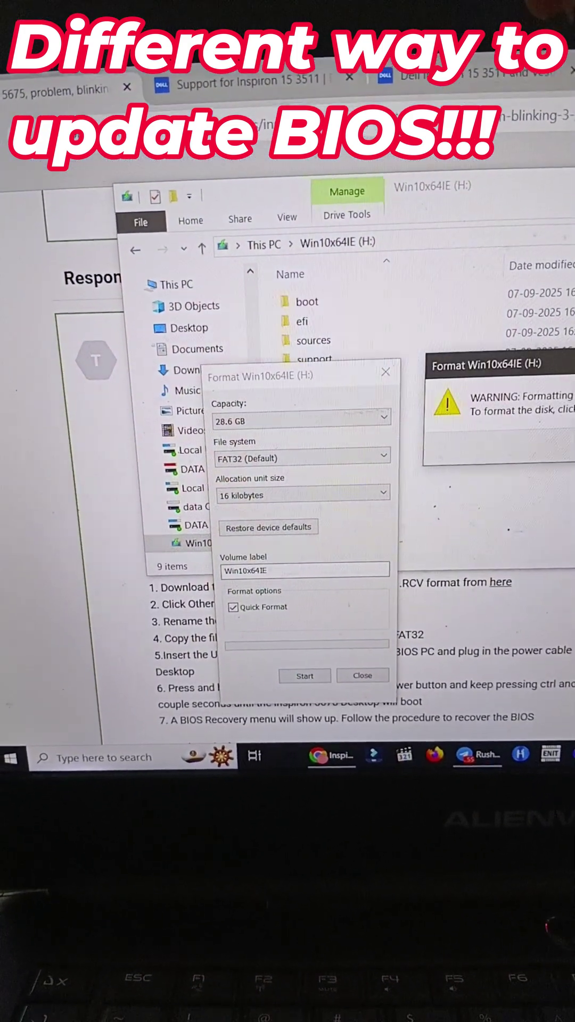
Accept the data-loss warning so the WIN10X64IE (H:) drive formats as FAT32
{"action": "key", "text": "Return"}
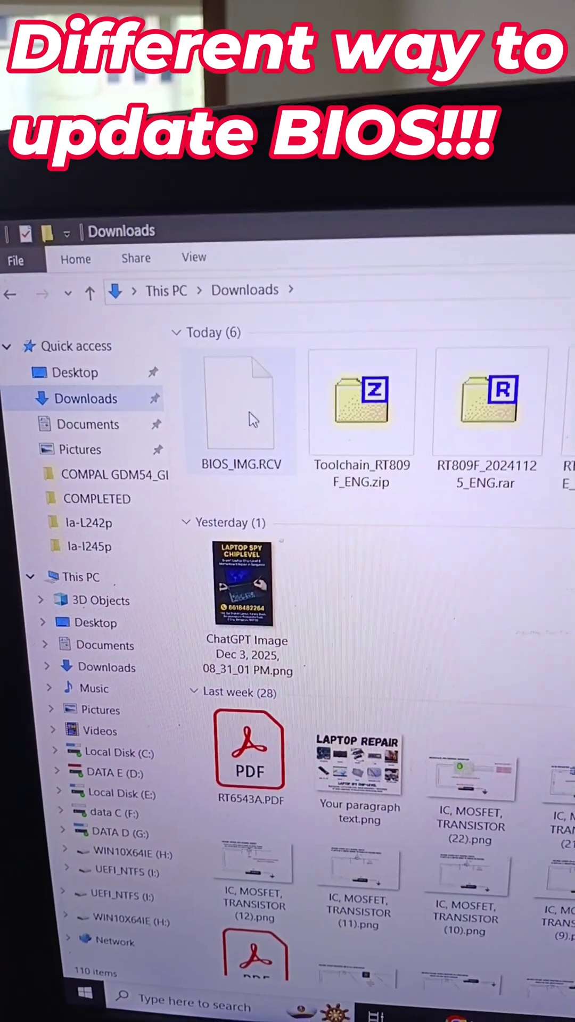
Copy the BIOS_IMG.RCV file in the Downloads folder
{"action": "left_click", "coordinate": [250, 408]}
{"action": "right_click", "coordinate": [245, 402]}
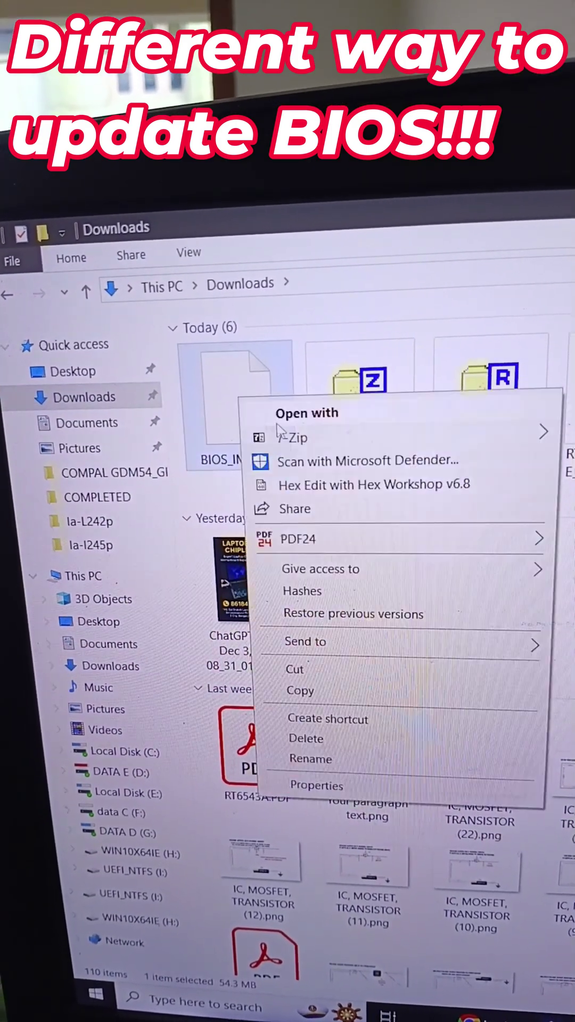
{"action": "left_click", "coordinate": [294, 694]}
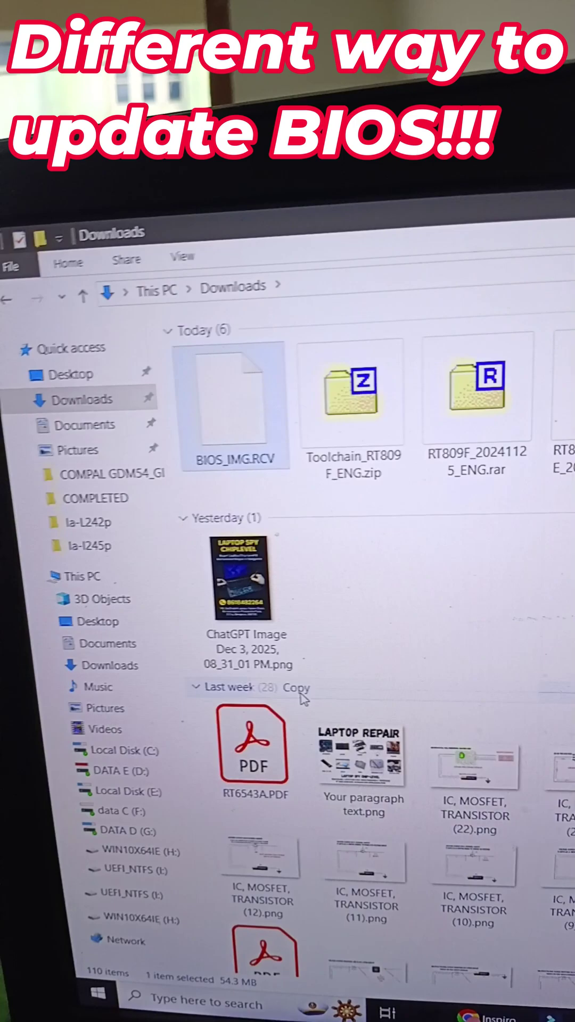